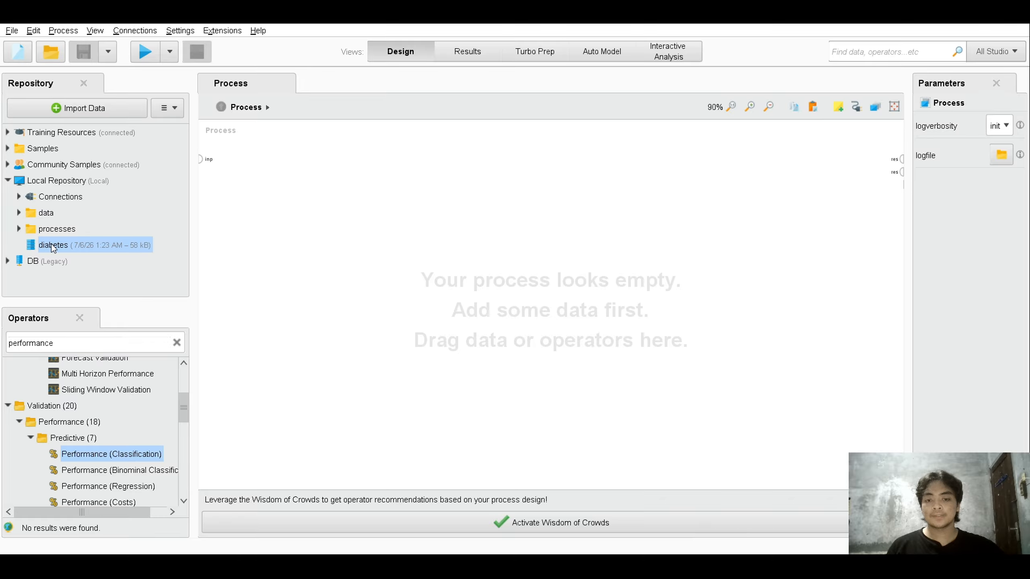
- Add the diabetes dataset to the process and connect a Numerical to Binominal operator to its output
{"action": "left_click_drag", "start_coordinate": [51, 244], "coordinate": [323, 280]}
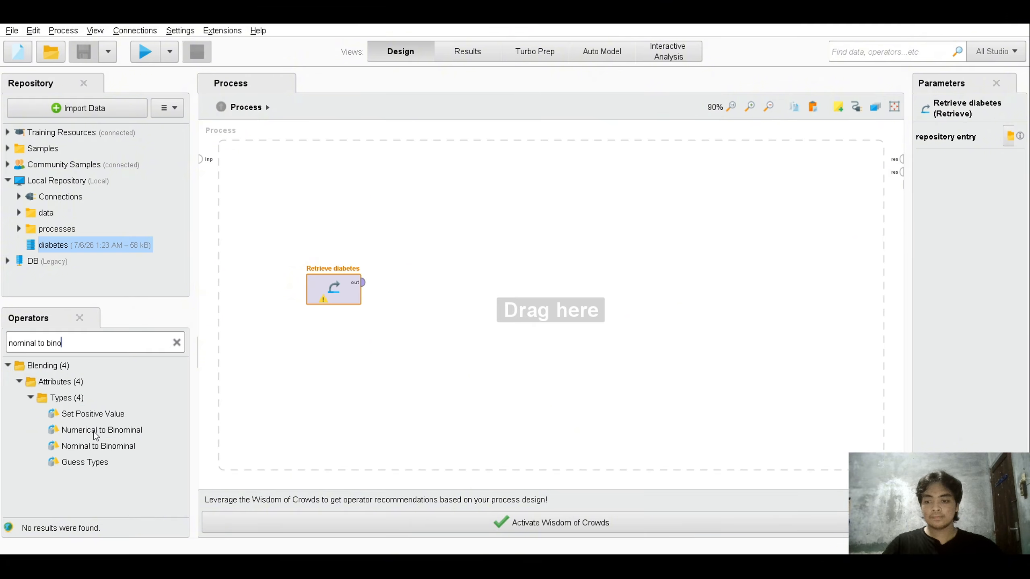
{"action": "left_click_drag", "start_coordinate": [97, 430], "coordinate": [385, 283]}
- Set Numerical to Binominal to filter the single attribute Outcome and include special attributes
{"action": "left_click_drag", "start_coordinate": [909, 294], "coordinate": [797, 293]}
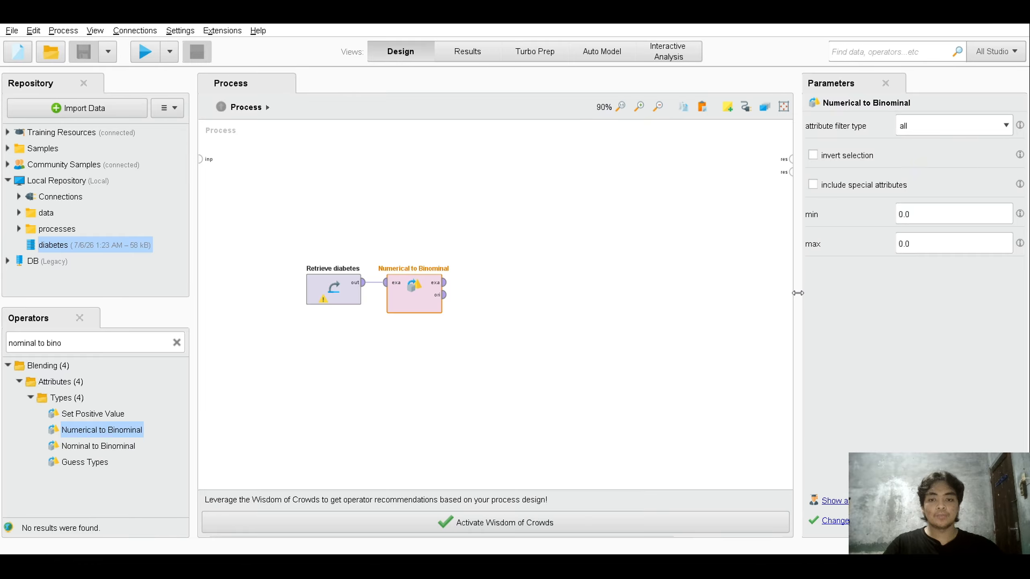
{"action": "left_click", "coordinate": [958, 129]}
{"action": "left_click", "coordinate": [932, 149]}
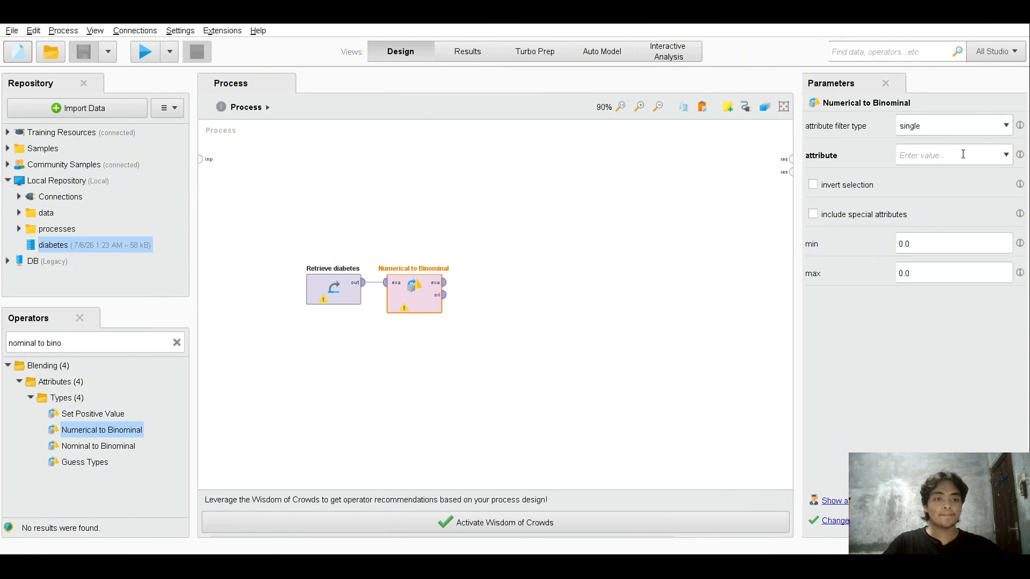
{"action": "left_click", "coordinate": [1006, 155]}
{"action": "left_click", "coordinate": [979, 172]}
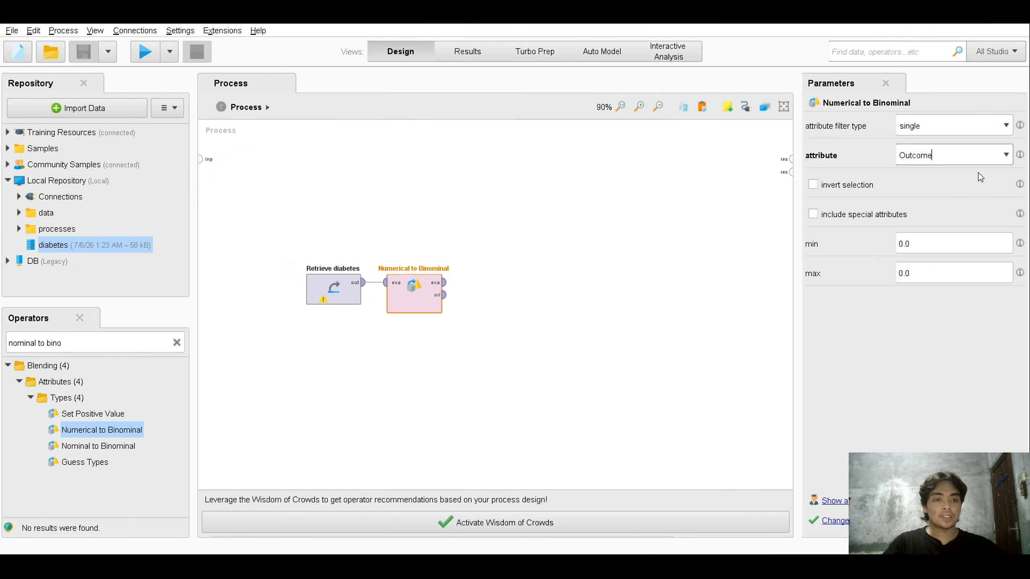
{"action": "left_click", "coordinate": [854, 220]}
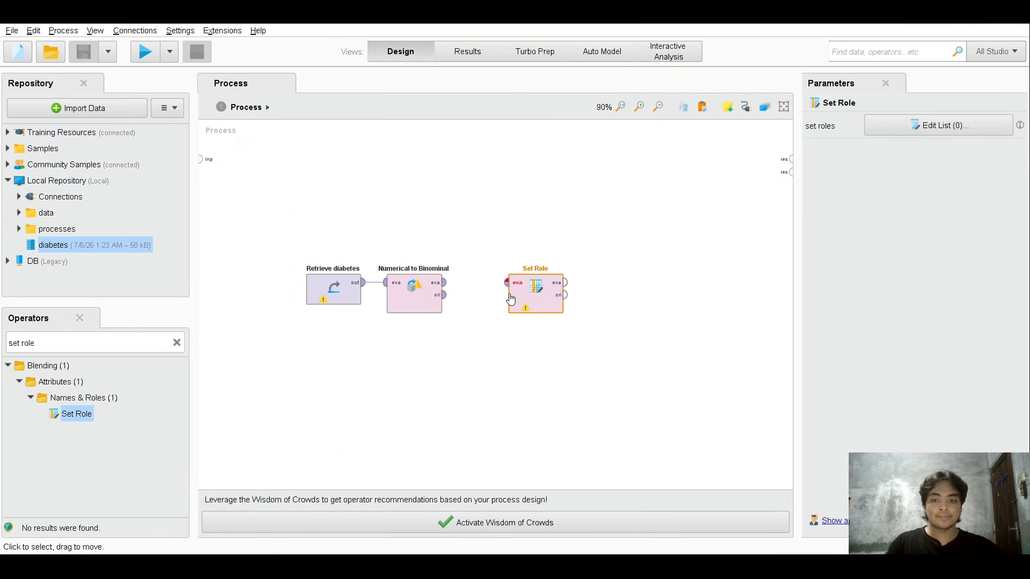
- Connect the example output of Numerical to Binominal to the input of Set Role and select Set Role
{"action": "left_click", "coordinate": [445, 283]}
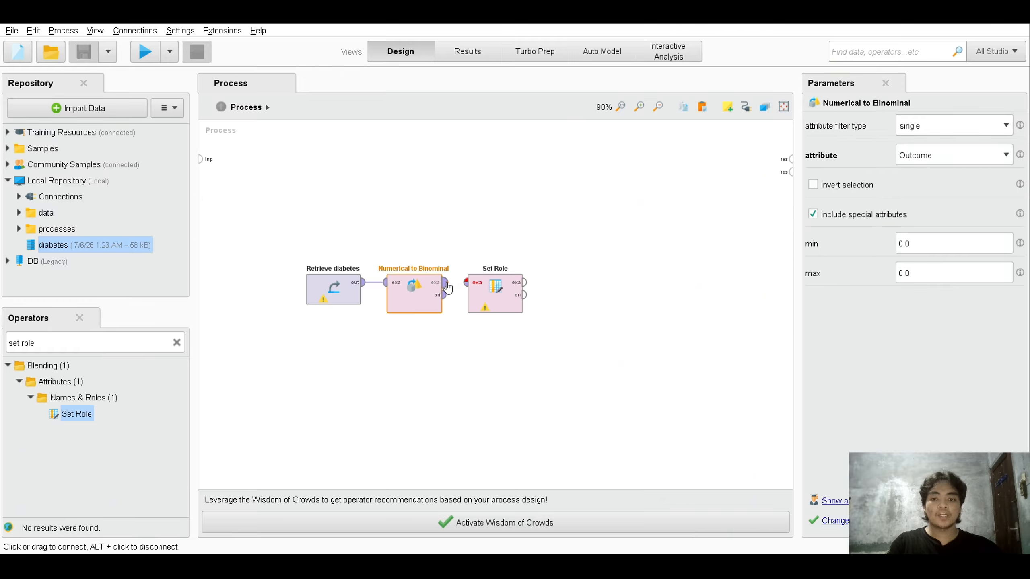
{"action": "left_click", "coordinate": [467, 283]}
{"action": "left_click", "coordinate": [494, 292]}
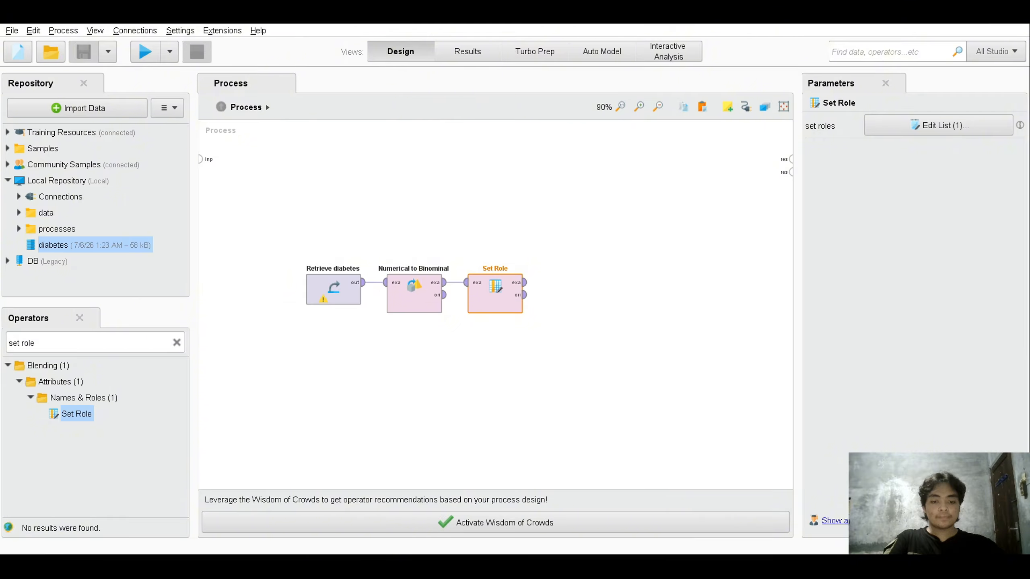
- Add a Split Data operator after Set Role and connect Set Role's example output to it
{"action": "left_click", "coordinate": [176, 343]}
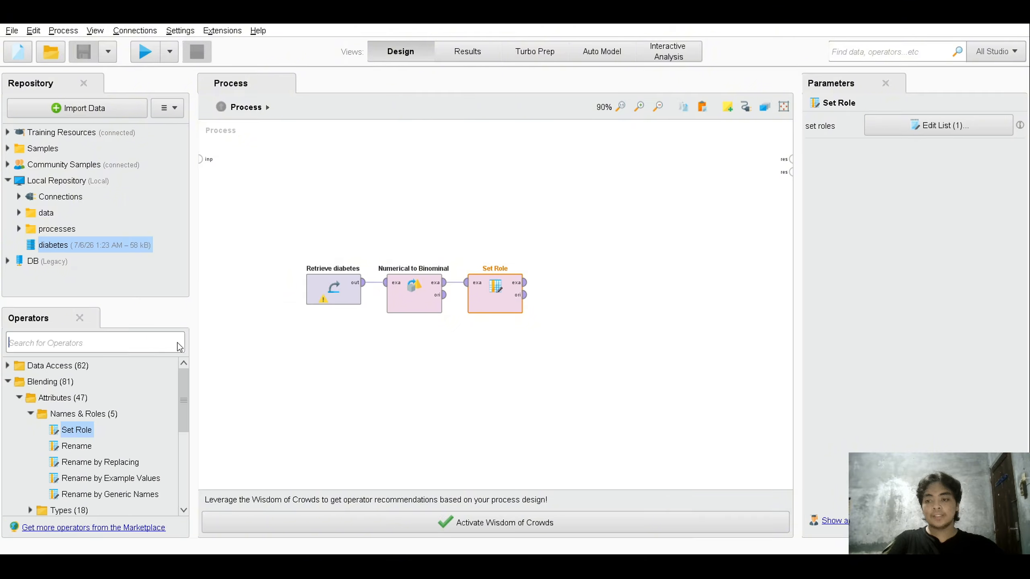
{"action": "type", "text": "split daTA"}
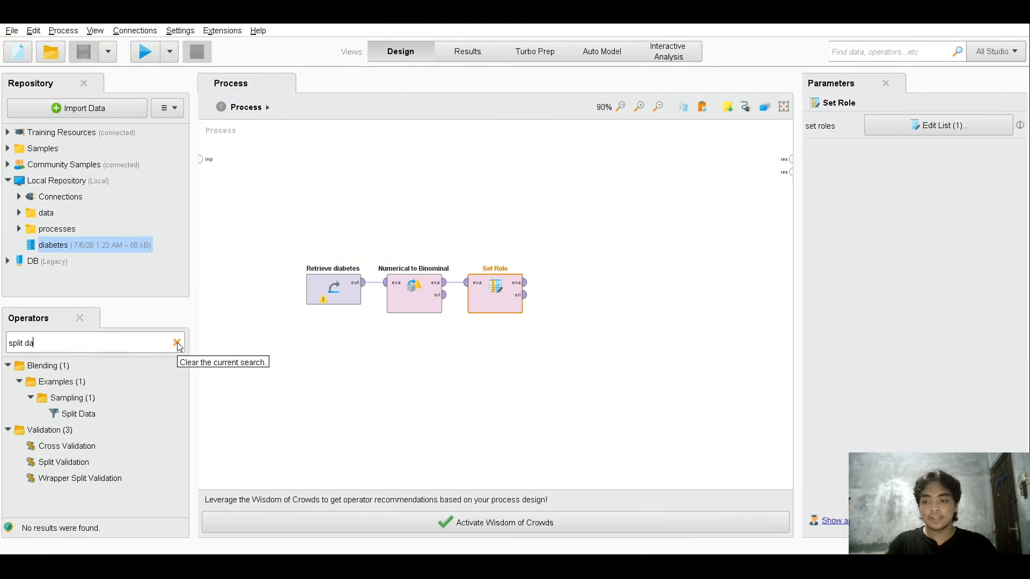
{"action": "key", "text": "BackSpace"}
{"action": "key", "text": "BackSpace"}
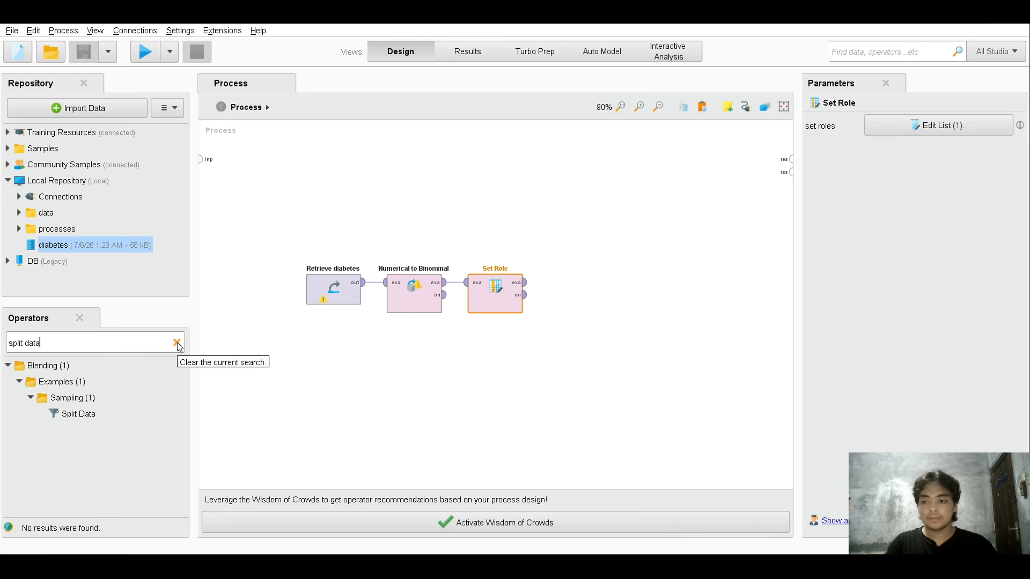
{"action": "type", "text": "ta"}
{"action": "left_click_drag", "start_coordinate": [71, 414], "coordinate": [584, 285]}
{"action": "left_click", "coordinate": [525, 283]}
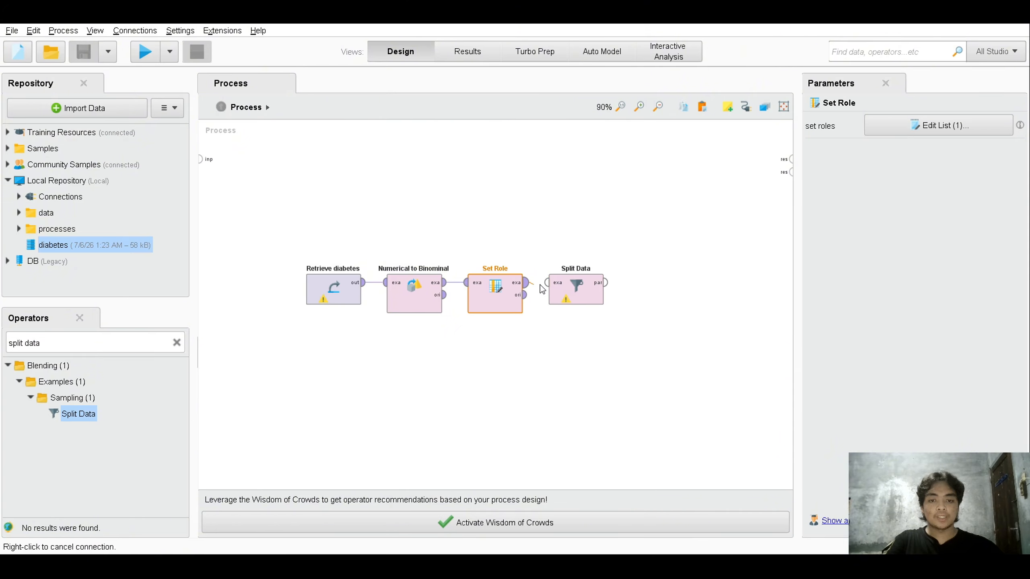
{"action": "left_click", "coordinate": [547, 283]}
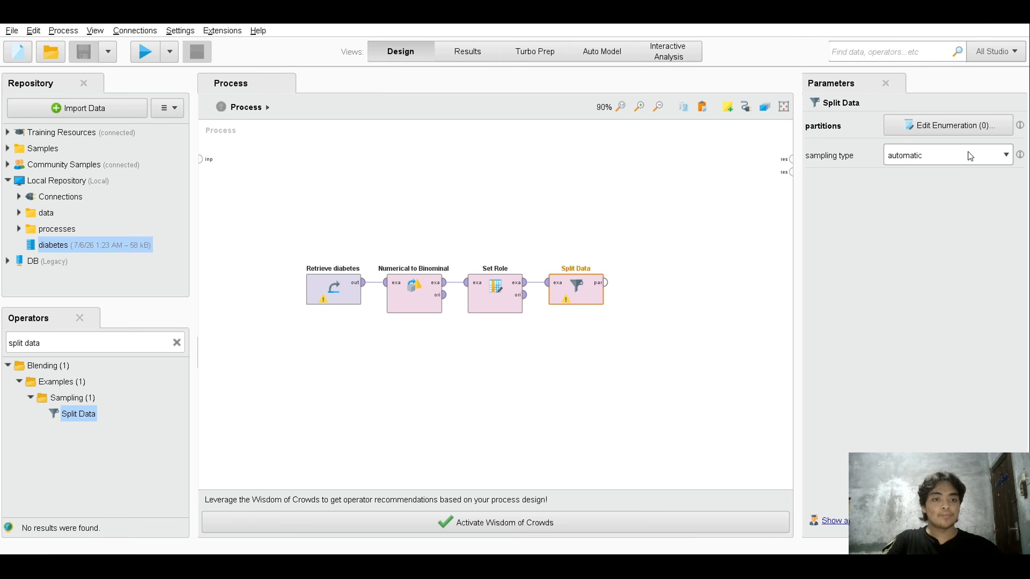
- Set Split Data's sampling type to shuffled sampling and define two partitions
{"action": "left_click", "coordinate": [950, 184]}
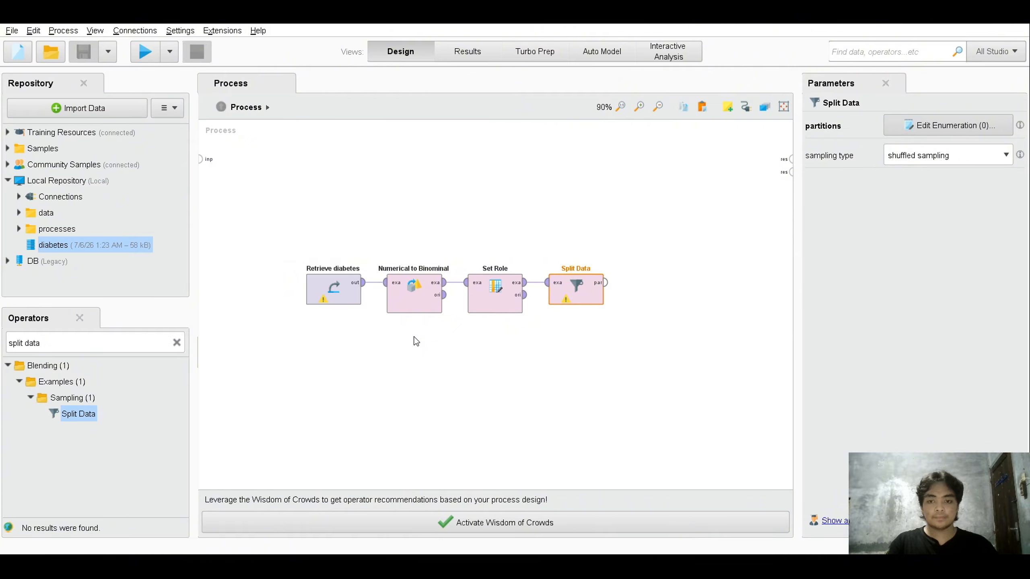
{"action": "left_click", "coordinate": [670, 447]}
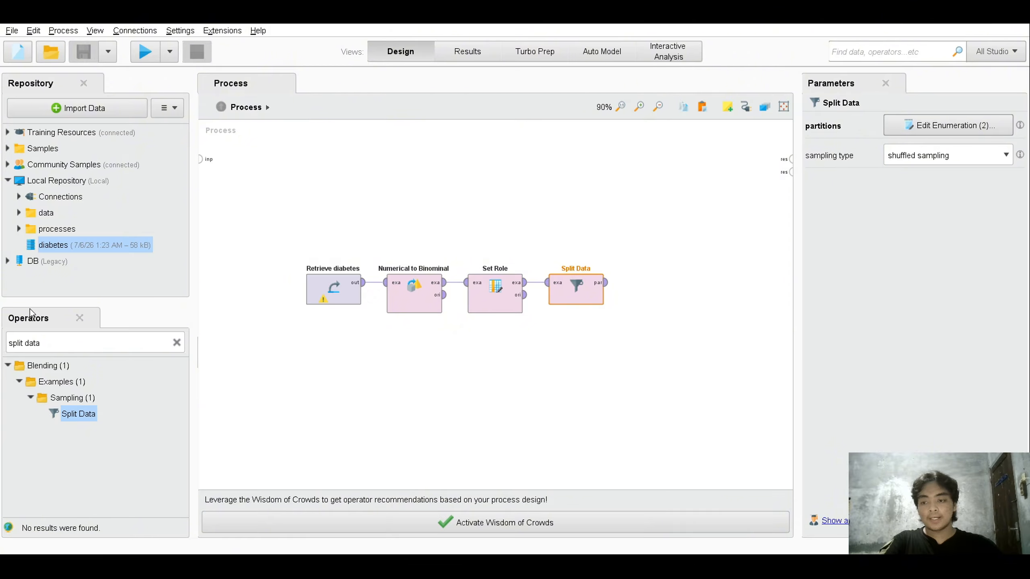
- Add a Decision Tree operator after Split Data and connect the first partition output to its training input
{"action": "left_click", "coordinate": [177, 342]}
{"action": "type", "text": "de"}
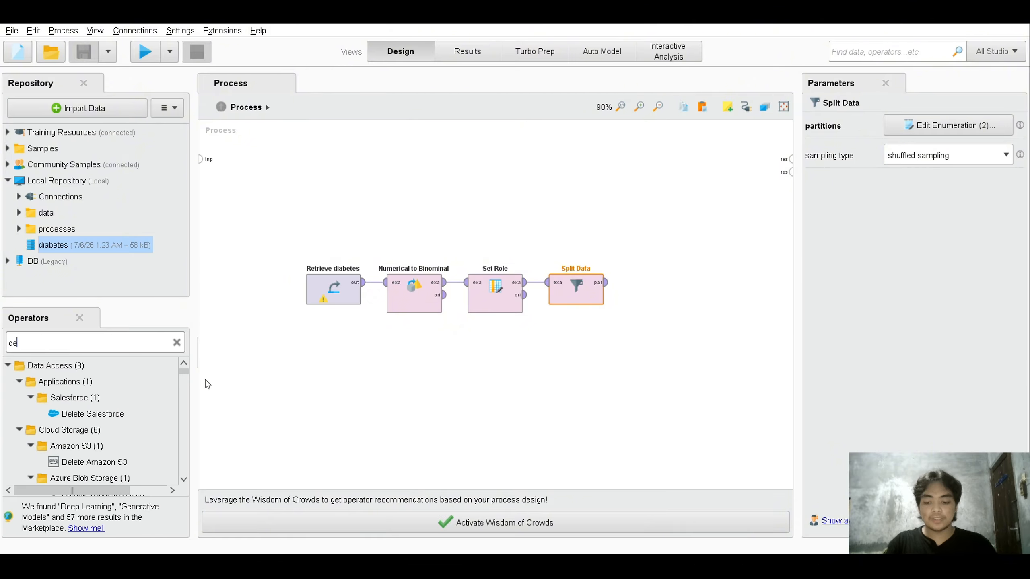
{"action": "type", "text": "cision tree"}
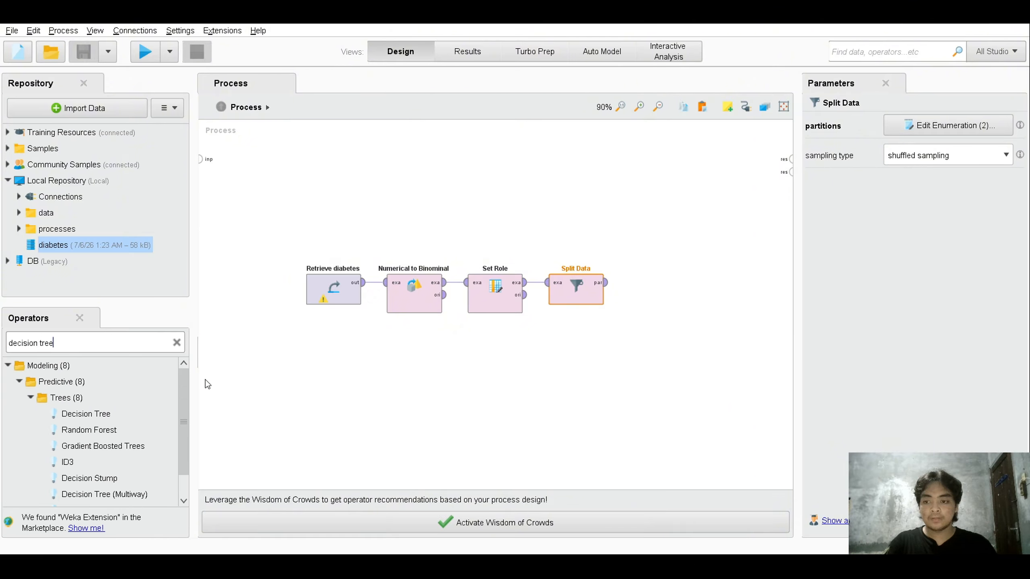
{"action": "left_click_drag", "start_coordinate": [85, 414], "coordinate": [657, 288]}
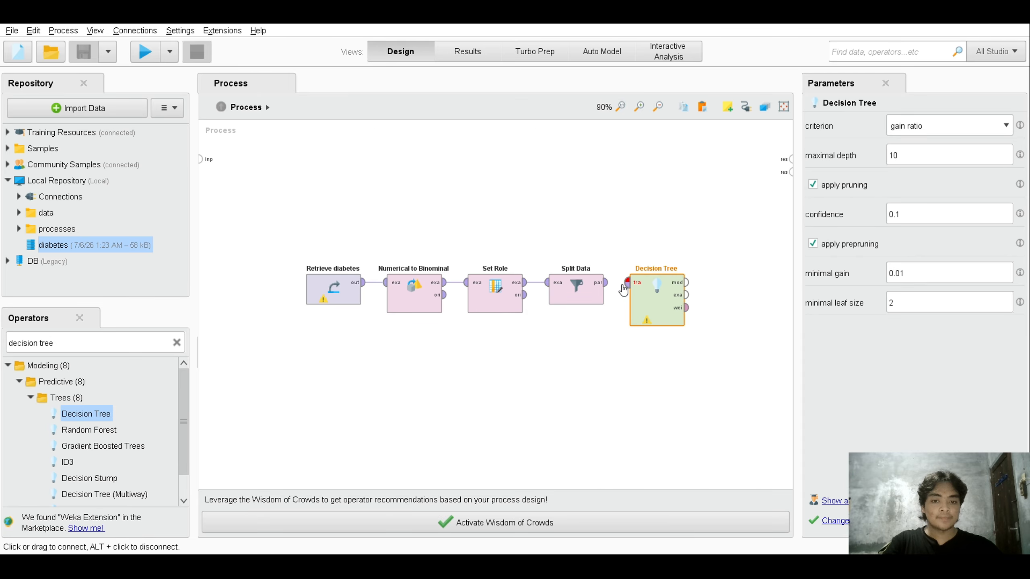
{"action": "left_click", "coordinate": [605, 282]}
{"action": "left_click", "coordinate": [627, 284]}
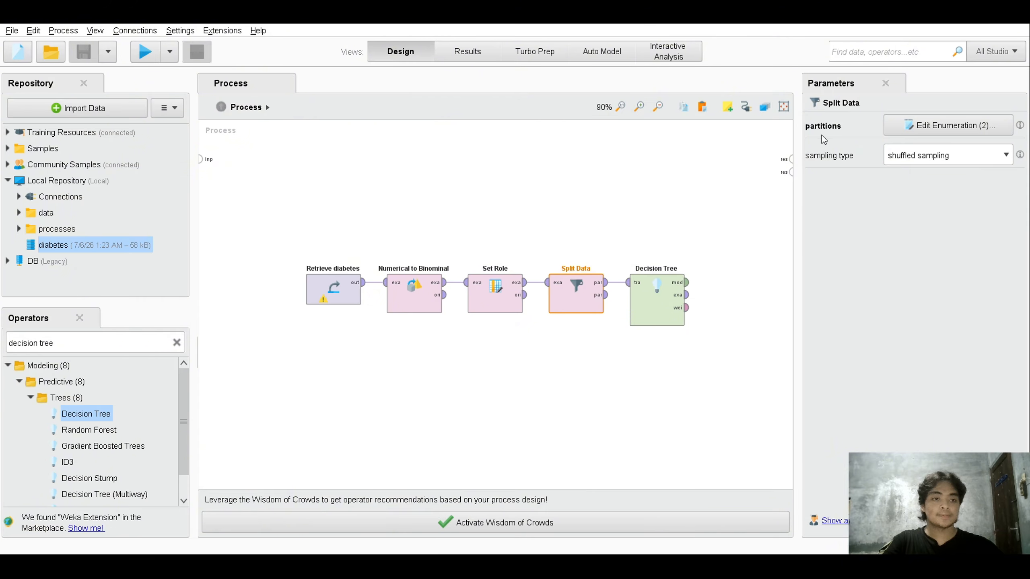
{"action": "left_click", "coordinate": [653, 304]}
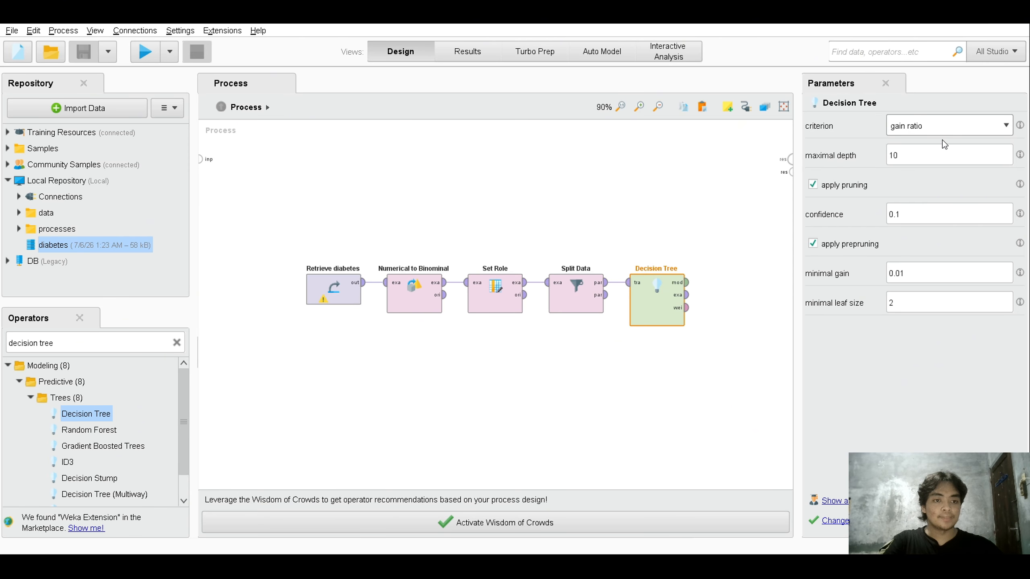
{"action": "left_click", "coordinate": [714, 257]}
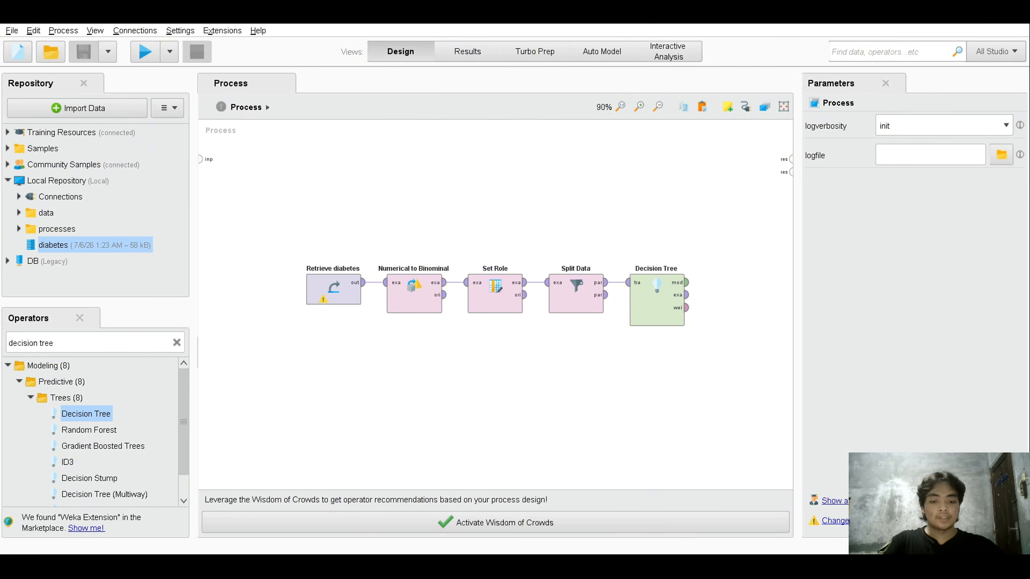
- Add a Multiply operator after Decision Tree and connect the tree's model output to its input
{"action": "left_click", "coordinate": [176, 343]}
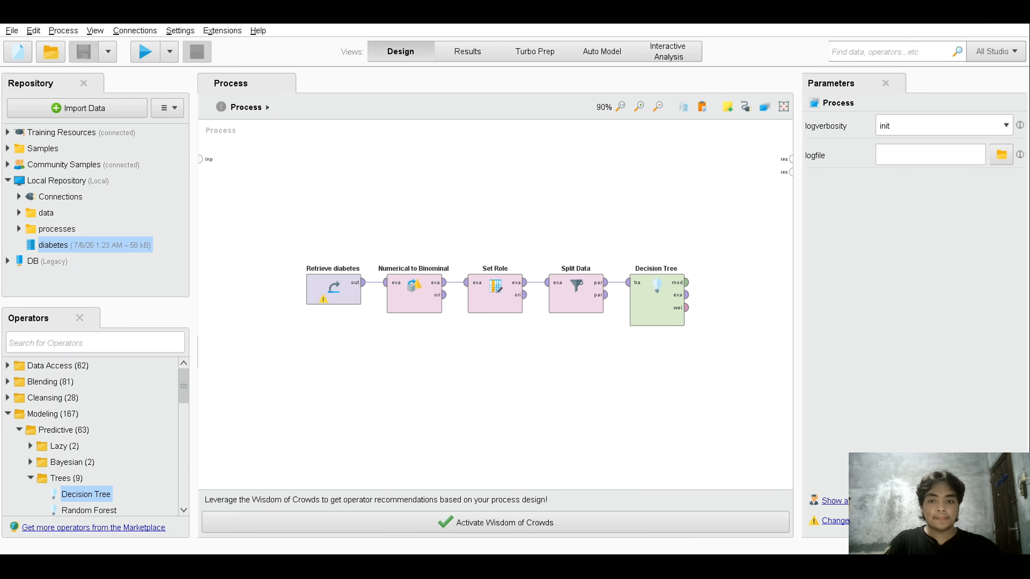
{"action": "type", "text": "multiply"}
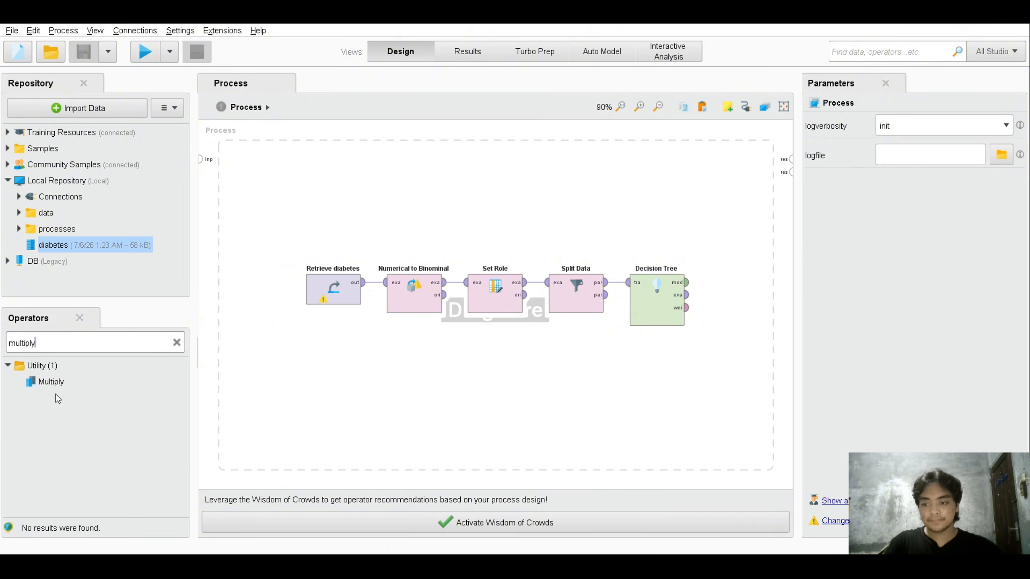
{"action": "left_click_drag", "start_coordinate": [56, 384], "coordinate": [732, 289]}
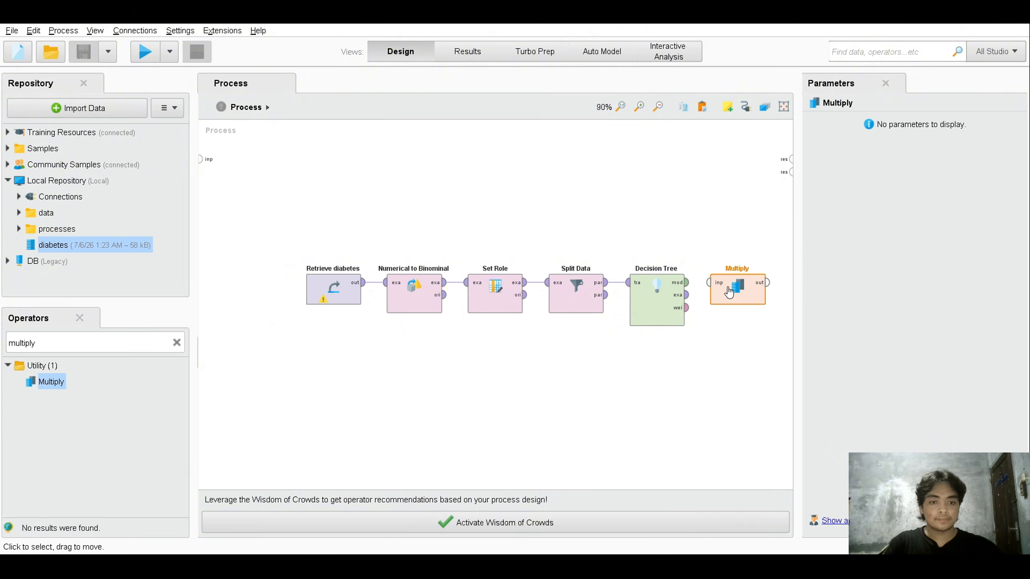
{"action": "left_click", "coordinate": [690, 286]}
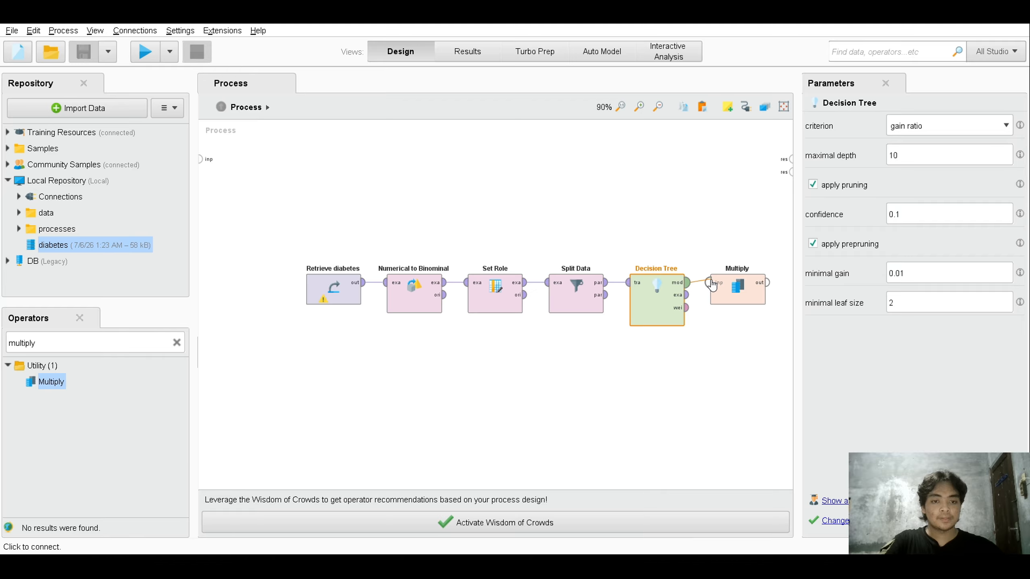
{"action": "left_click", "coordinate": [711, 285]}
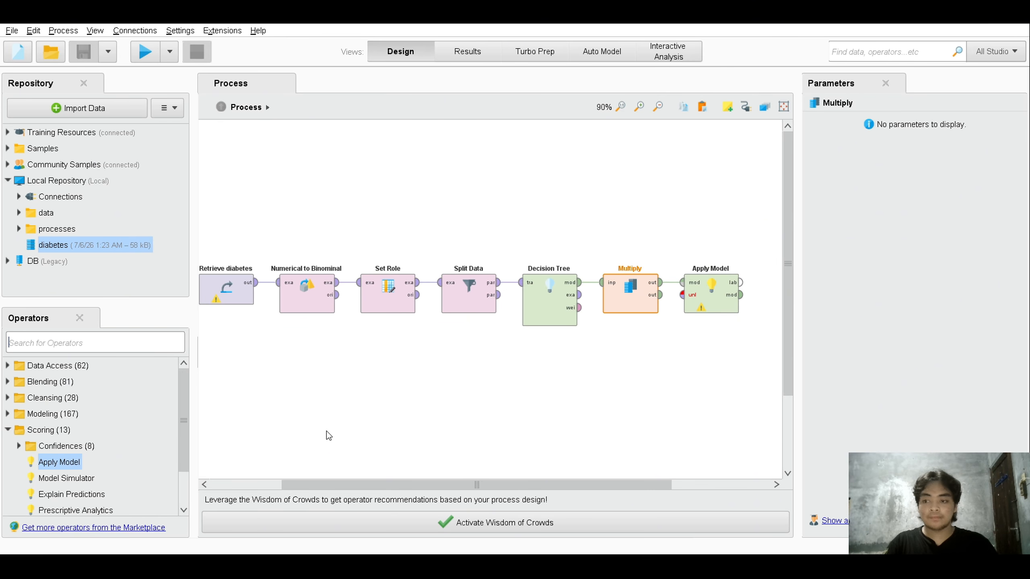
- Add a Performance (Classification) operator and connect Apply Model's labelled data output to its label input
{"action": "type", "text": "performa"}
{"action": "type", "text": "ce"}
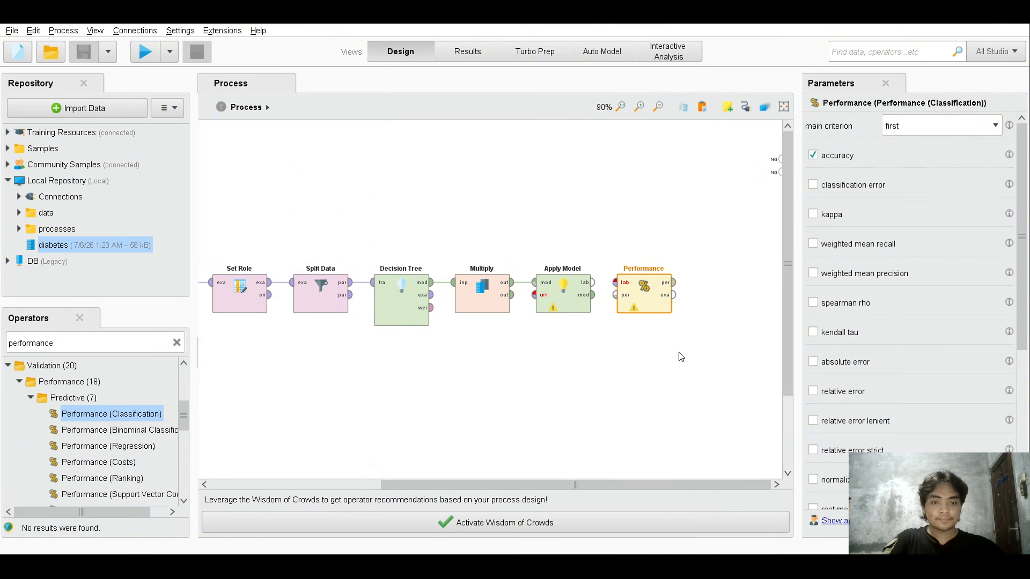
{"action": "left_click", "coordinate": [594, 283]}
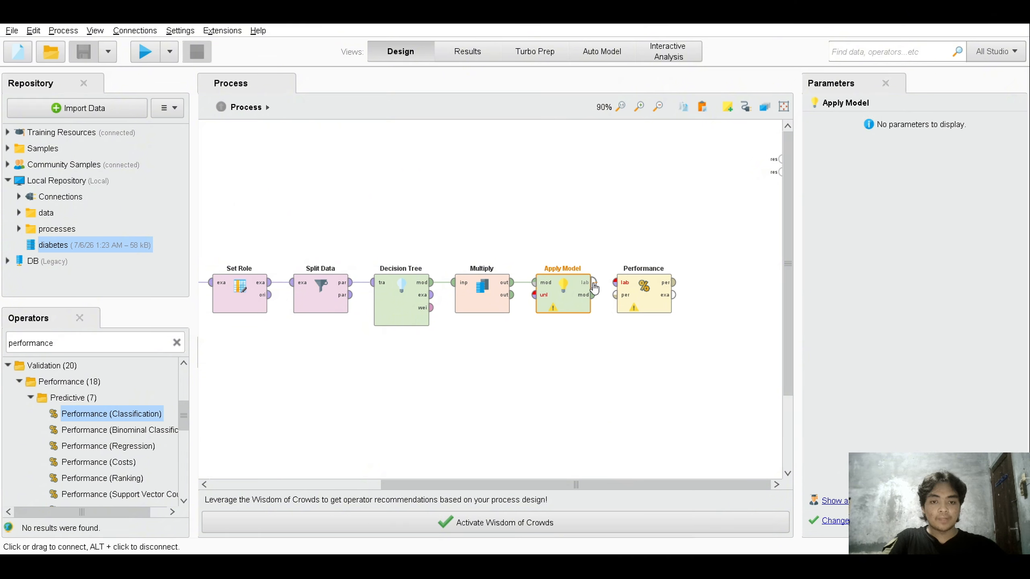
{"action": "left_click", "coordinate": [616, 284]}
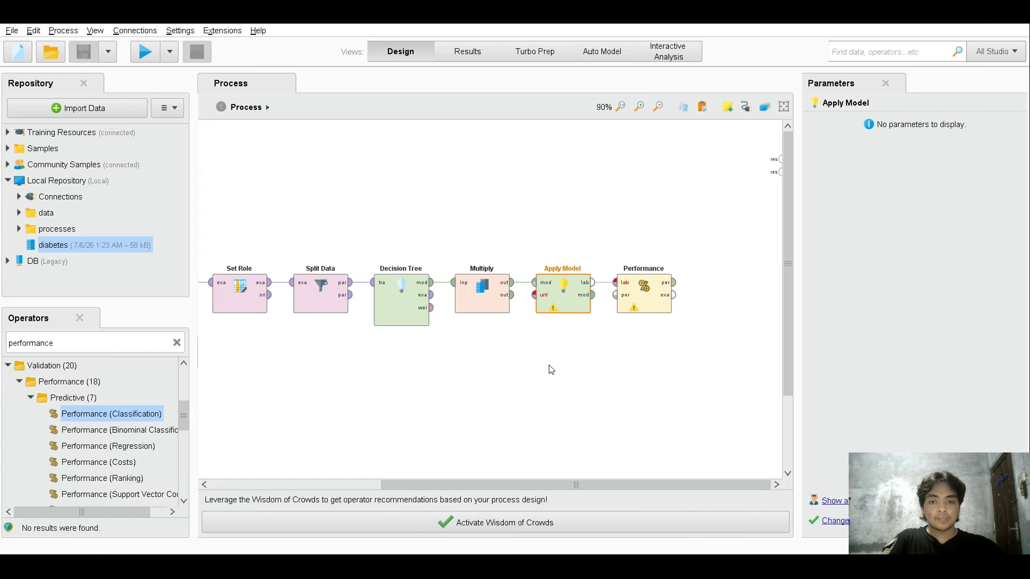
- Connect Split Data's second partition output to Apply Model's unlabelled data input
{"action": "left_click_drag", "start_coordinate": [687, 484], "coordinate": [647, 485]}
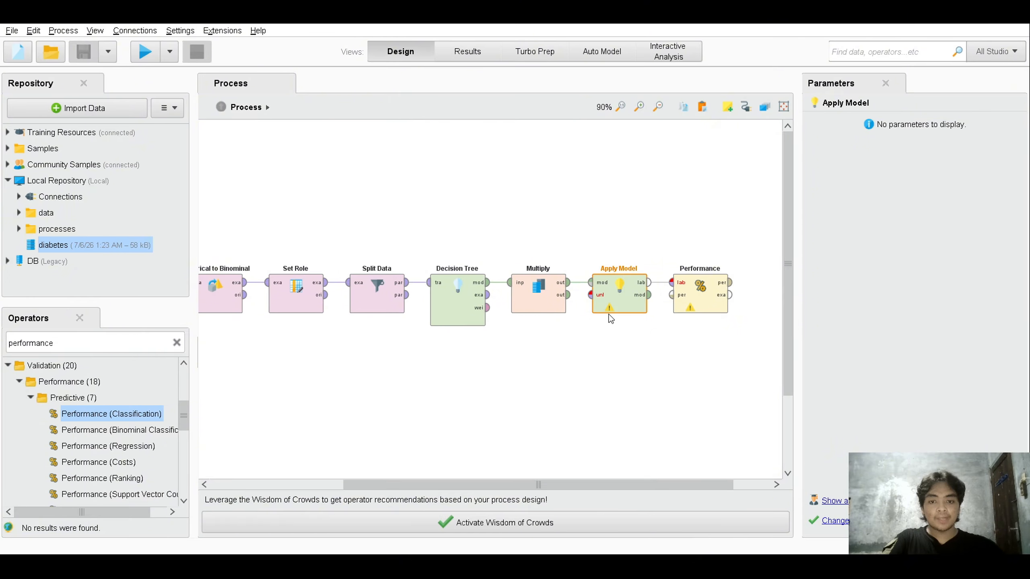
{"action": "left_click", "coordinate": [408, 295]}
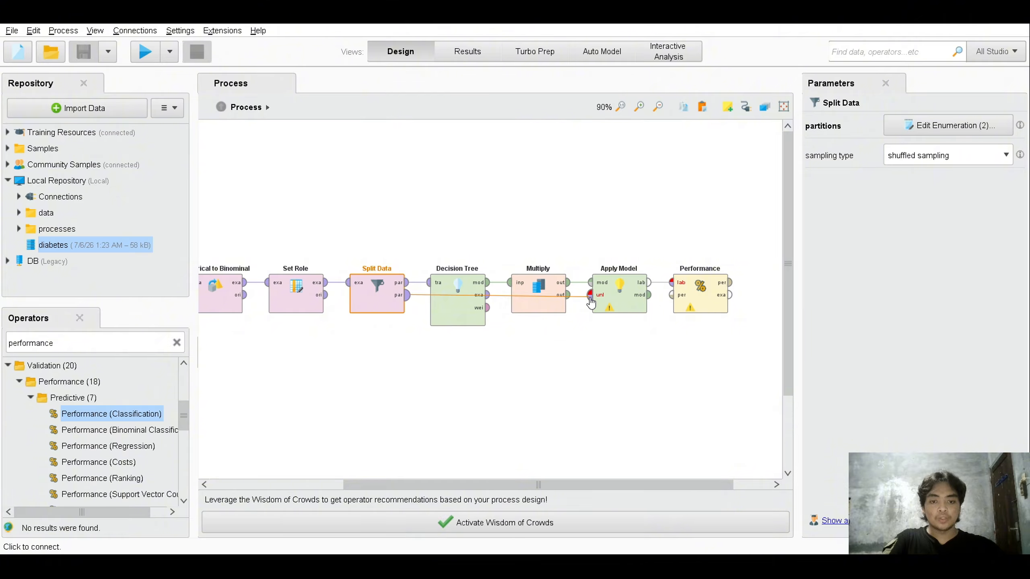
{"action": "left_click", "coordinate": [589, 297]}
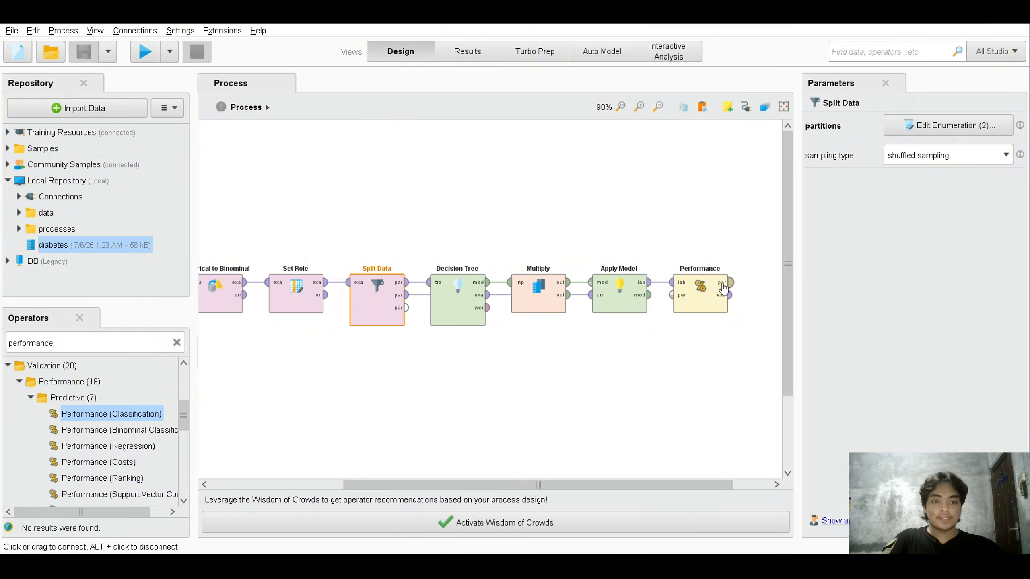
- Connect the performance output of the Performance operator to the first process result port
{"action": "left_click_drag", "start_coordinate": [609, 485], "coordinate": [606, 484]}
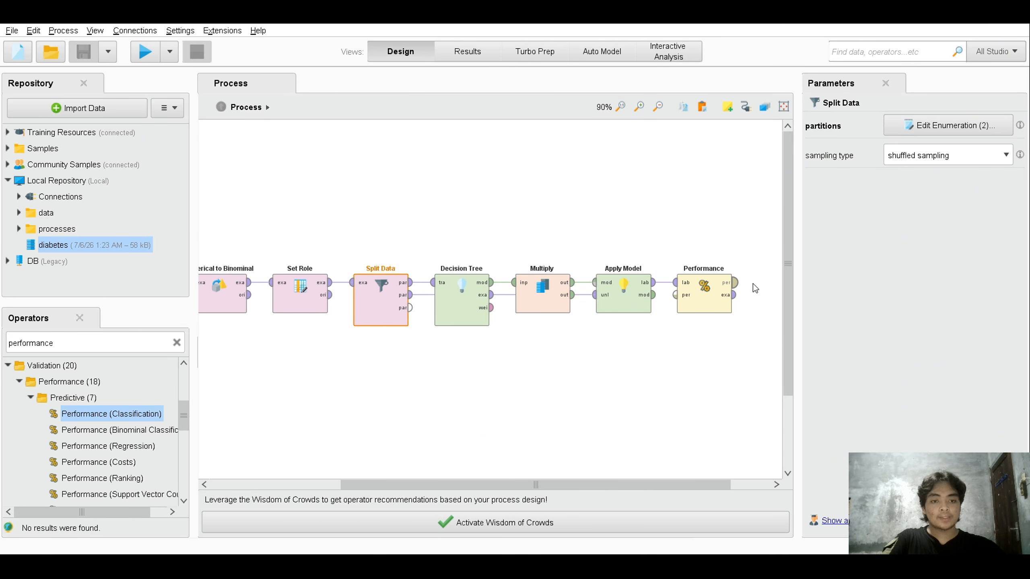
{"action": "left_click", "coordinate": [734, 282]}
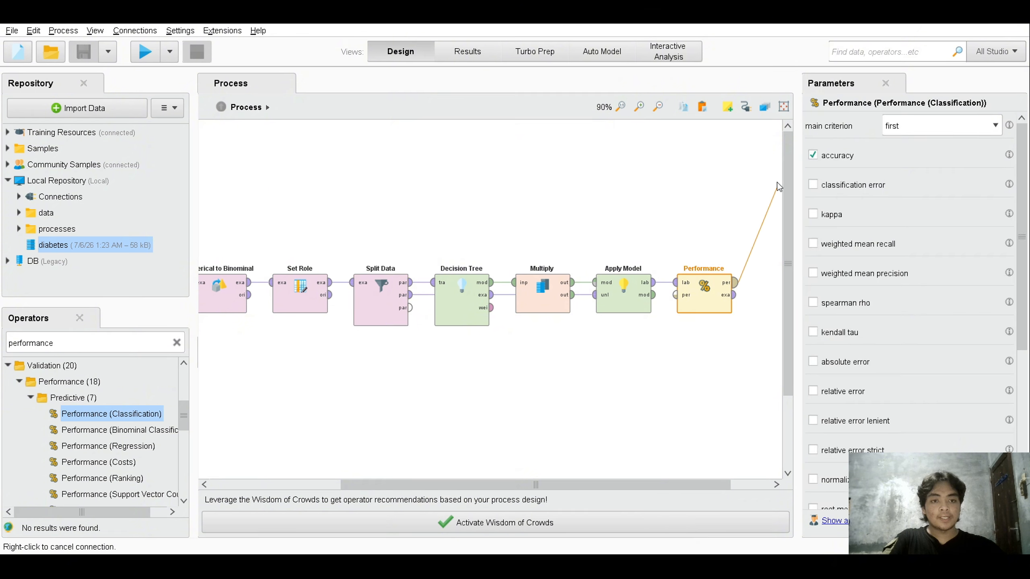
{"action": "left_click", "coordinate": [782, 159]}
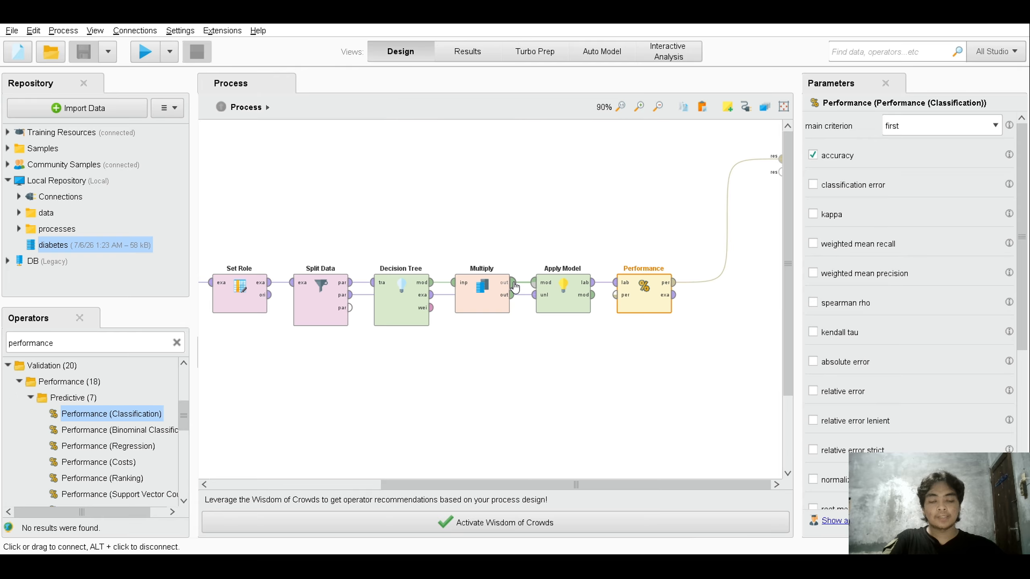
- Connect Multiply's second output to the second process result port
{"action": "left_click_drag", "start_coordinate": [513, 295], "coordinate": [780, 173]}
{"action": "left_click_drag", "start_coordinate": [585, 486], "coordinate": [541, 484]}
{"action": "left_click", "coordinate": [607, 373]}
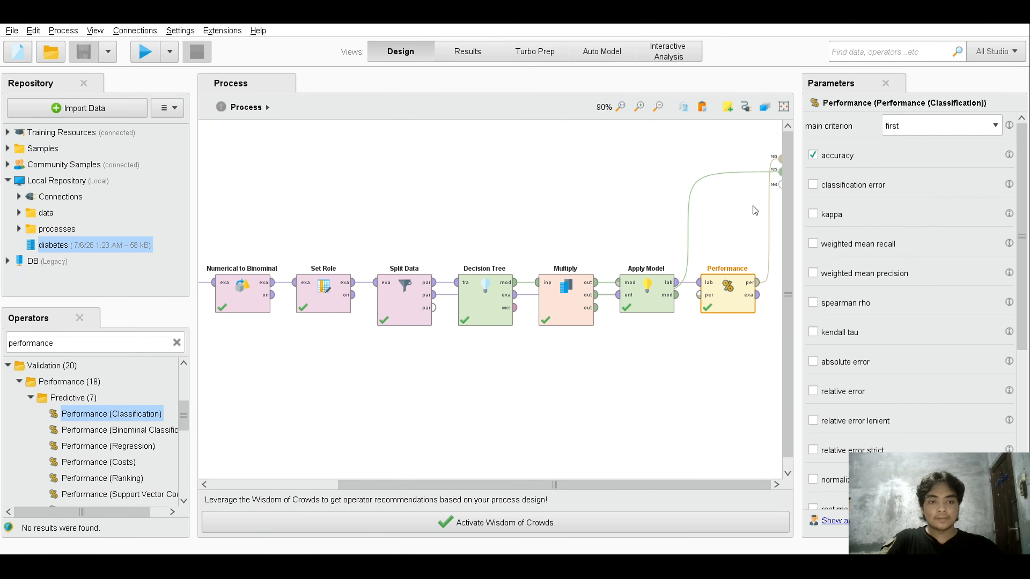
{"action": "left_click", "coordinate": [753, 206]}
- Run the completed decision tree process
{"action": "left_click_drag", "start_coordinate": [588, 485], "coordinate": [460, 485]}
{"action": "left_click", "coordinate": [140, 49]}
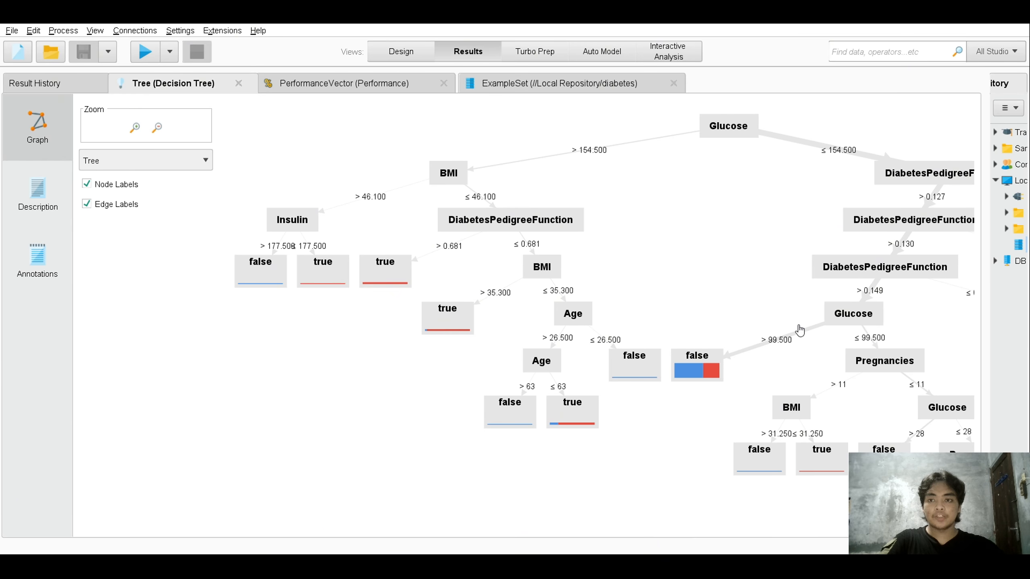
- Examine the decision tree graph, the performance accuracy table and the diabetes example set in the results
{"action": "left_click_drag", "start_coordinate": [810, 331], "coordinate": [656, 335]}
{"action": "left_click", "coordinate": [319, 84]}
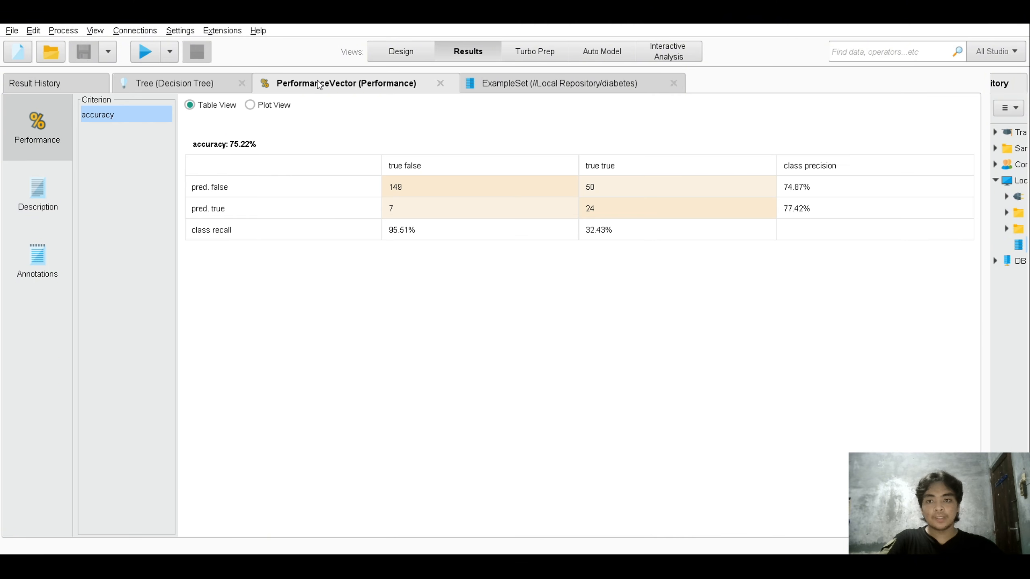
{"action": "left_click", "coordinate": [531, 86]}
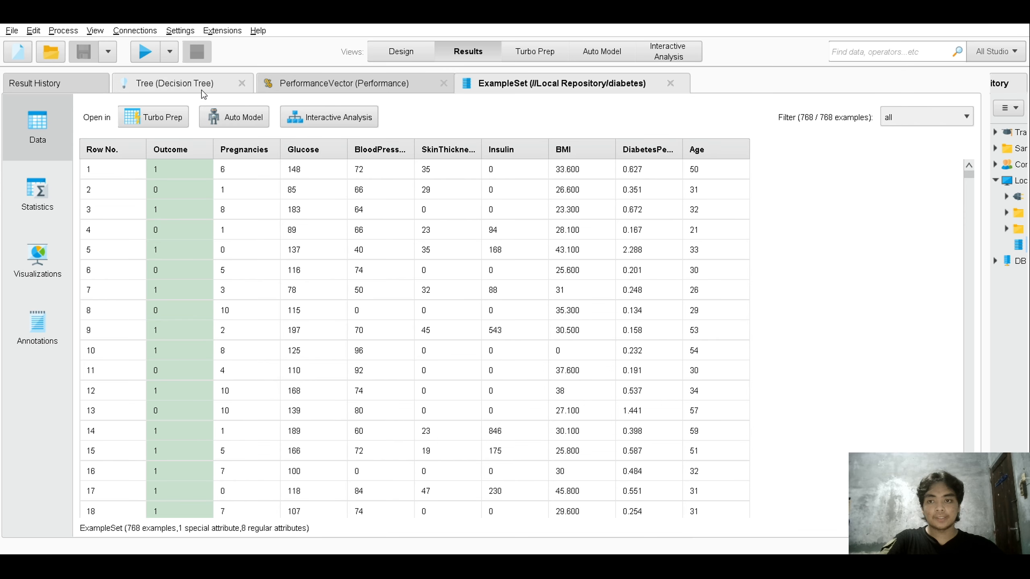
{"action": "left_click", "coordinate": [190, 85]}
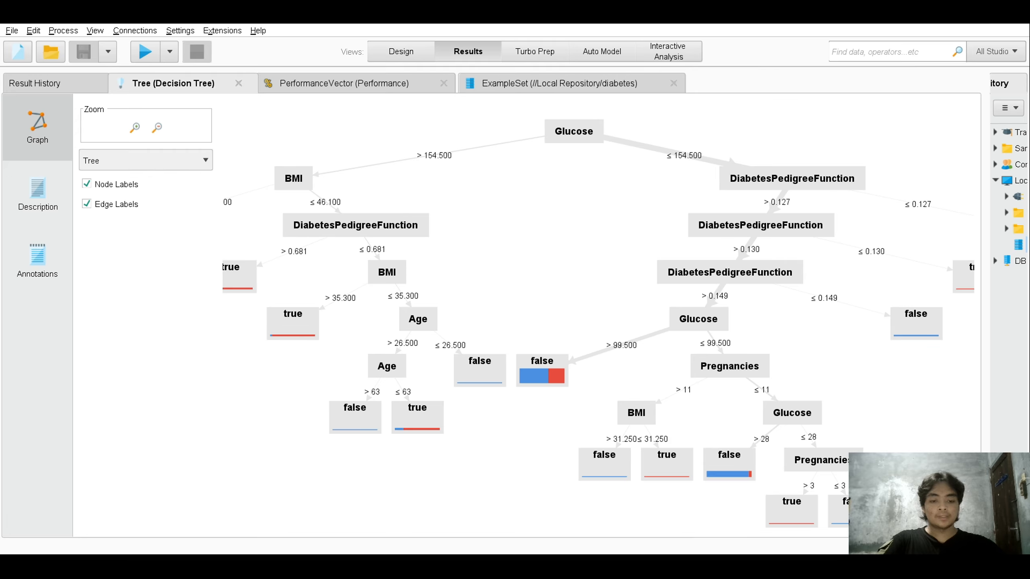
{"action": "left_click", "coordinate": [345, 83]}
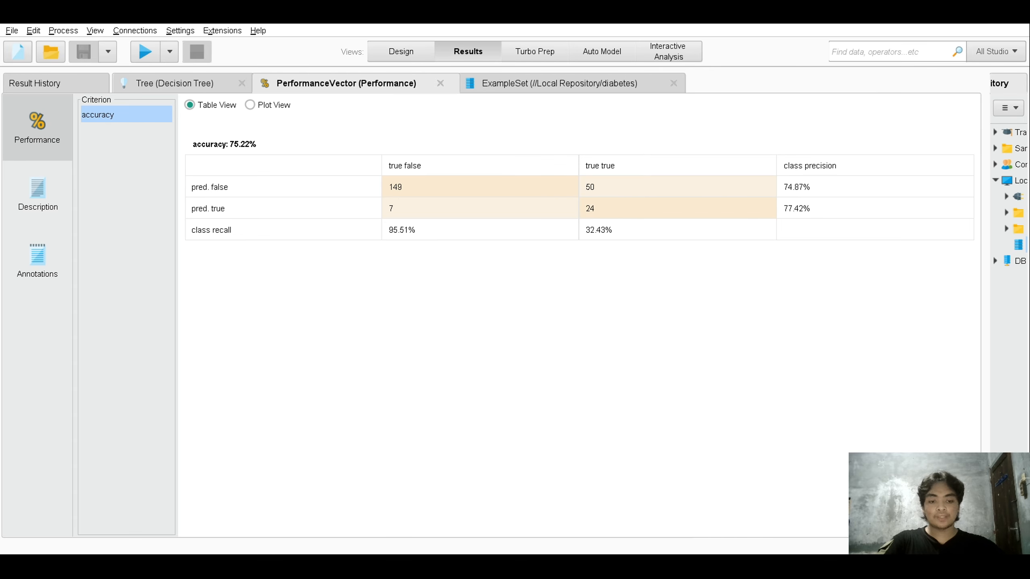